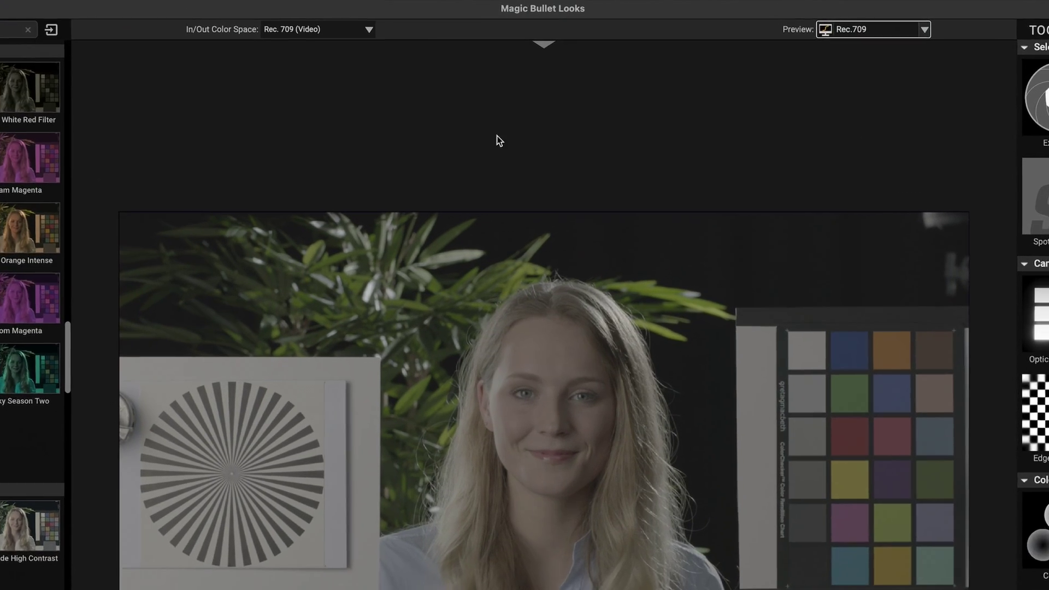
# Step: Interpret the chart clip as ARRI Log C (Log) and the sofa clip as Sony S-Log3 (Log)
pyautogui.click(364, 33)
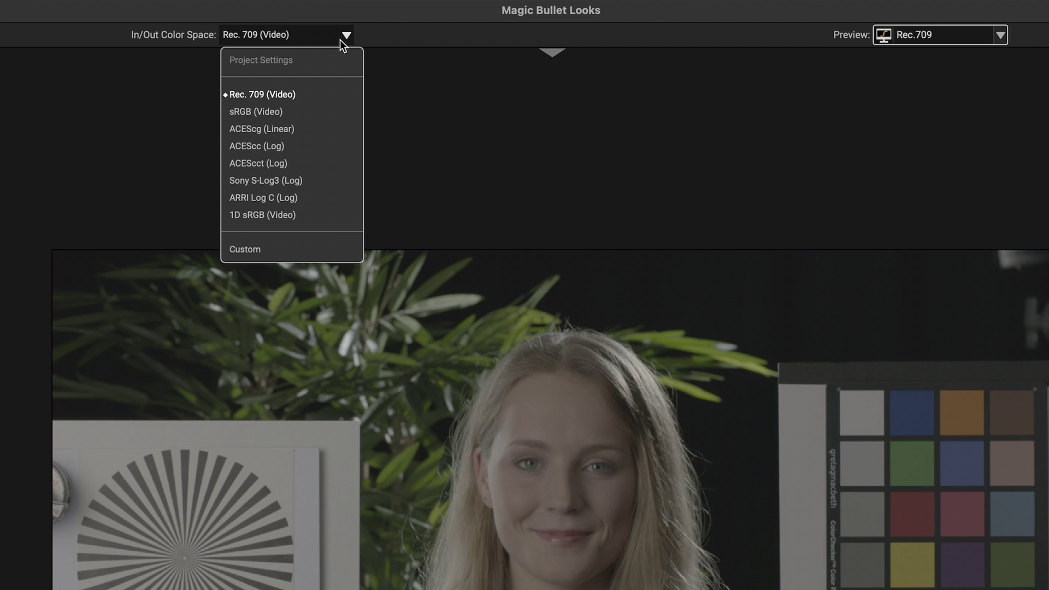
pyautogui.click(280, 197)
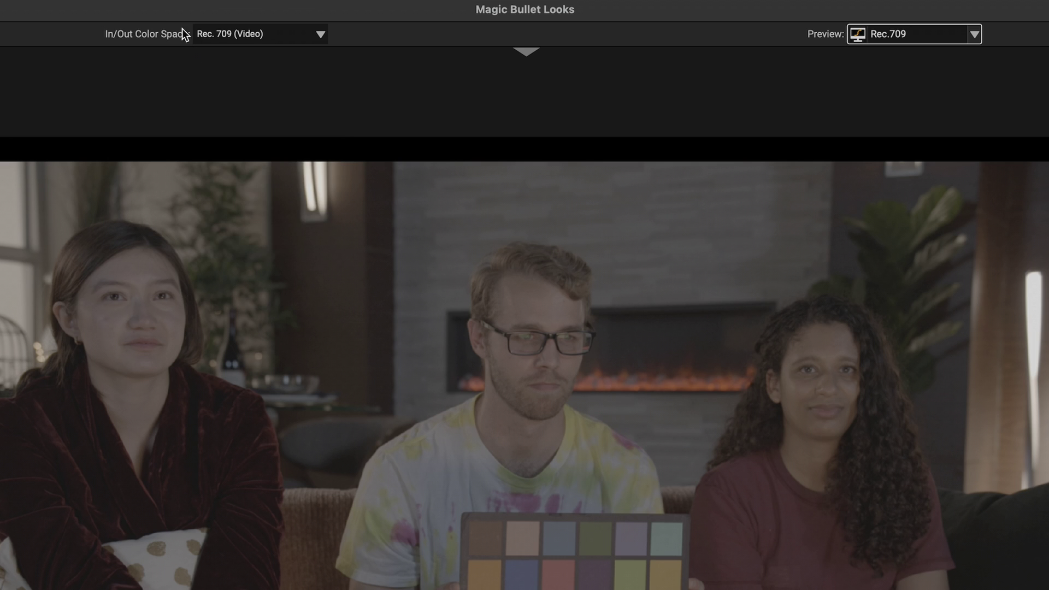
pyautogui.click(306, 23)
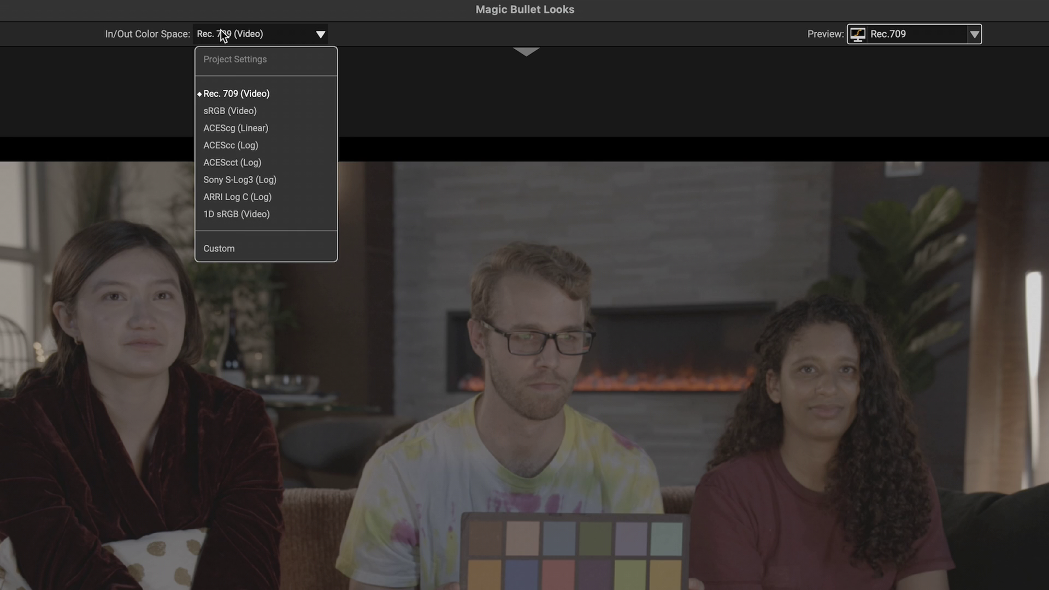
pyautogui.click(233, 183)
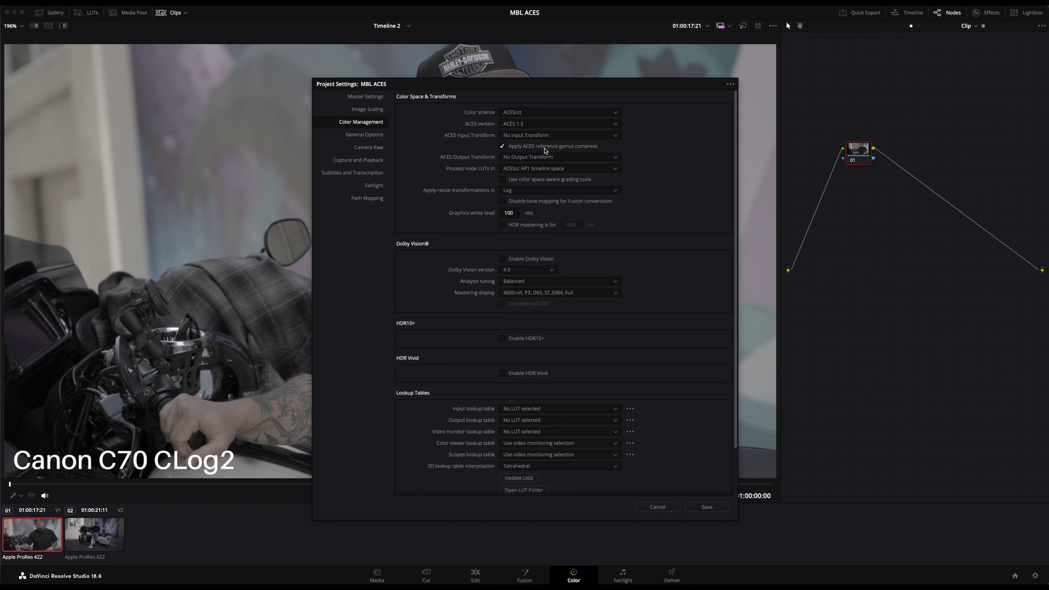
# Step: Check Resolve's ACES version options, then set the Looks colour space to ACEScct (Log)
pyautogui.click(551, 127)
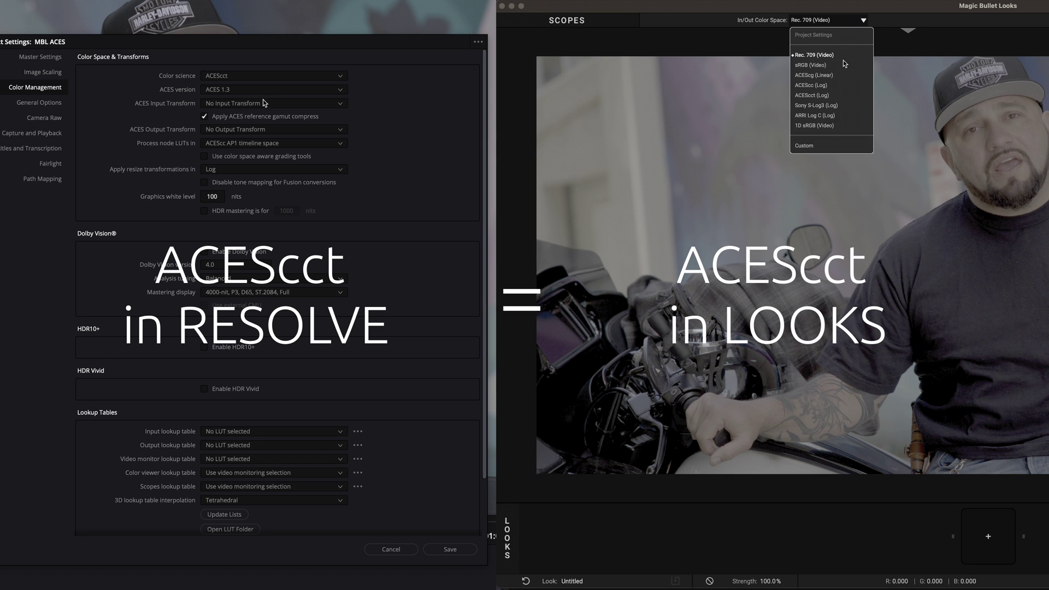
pyautogui.click(815, 96)
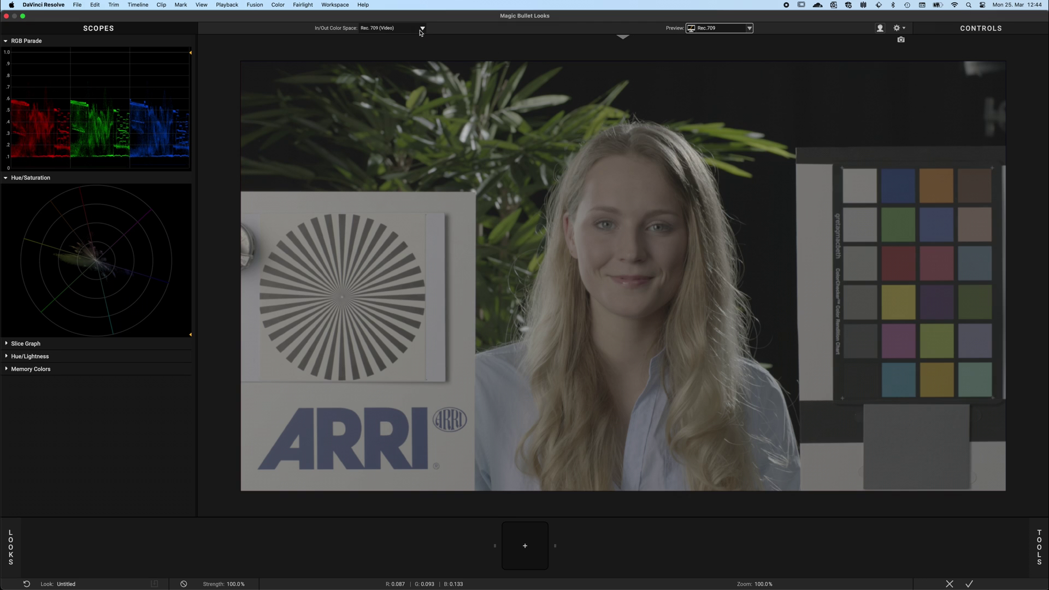
# Step: Interpret the ARRI chart as ACEScct (Log), then switch it to ARRI Log C (Log)
pyautogui.click(421, 30)
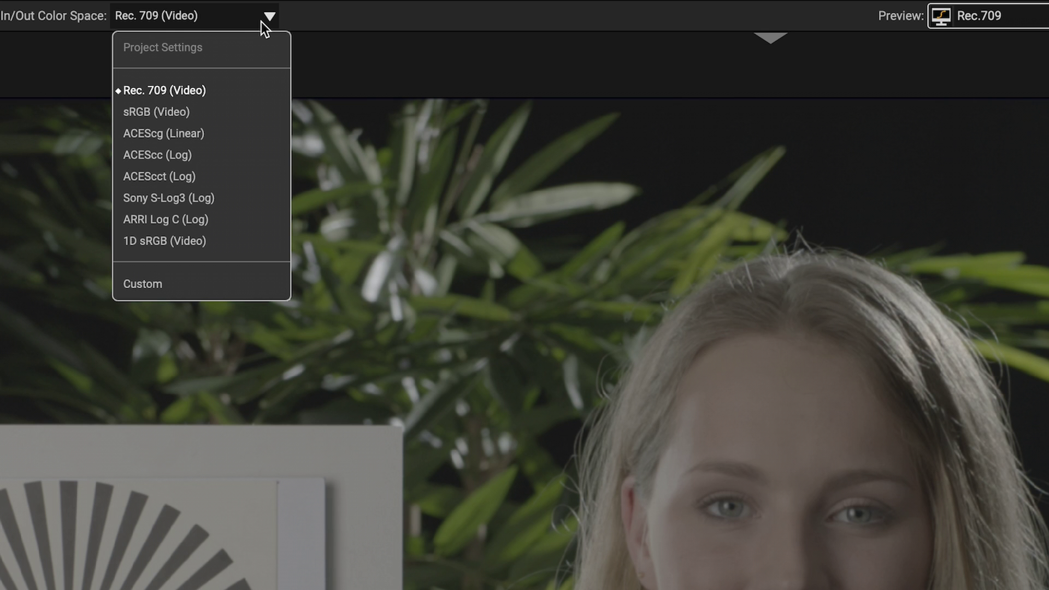
pyautogui.click(151, 177)
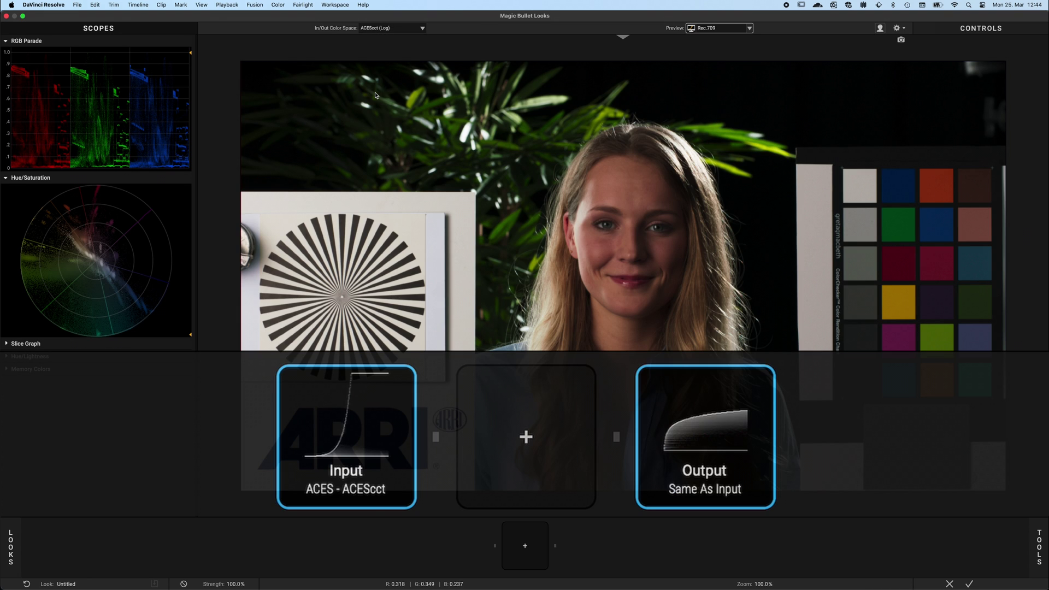
pyautogui.click(407, 30)
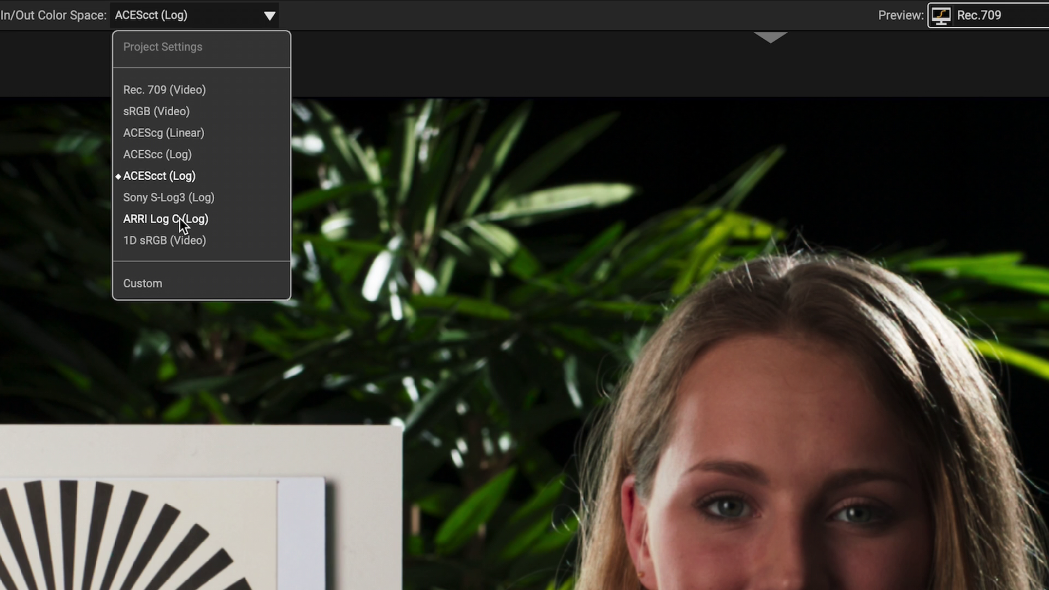
pyautogui.click(381, 109)
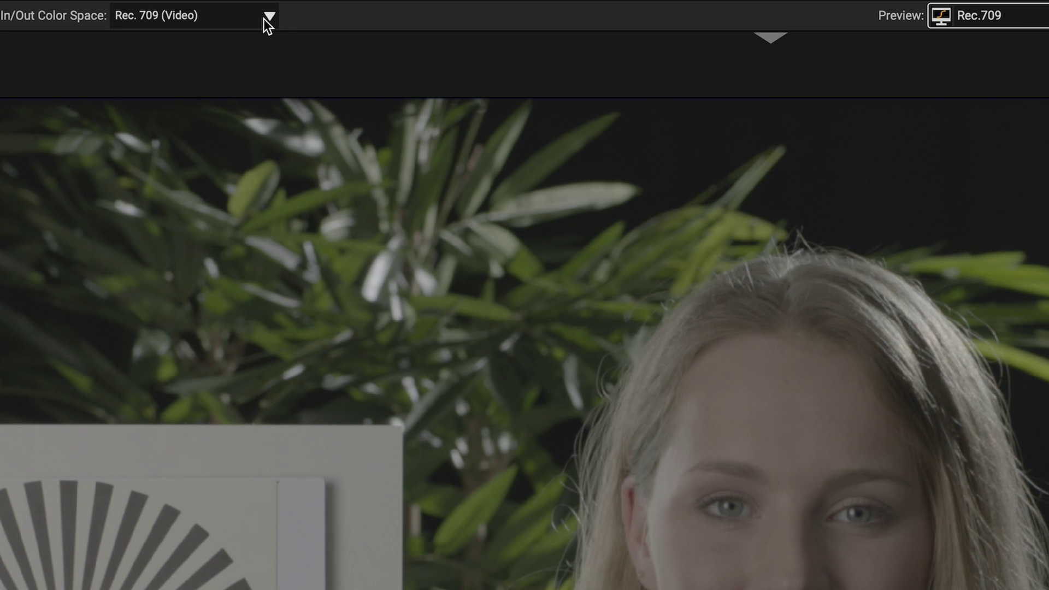
# Step: Switch from ARRI Log C to Custom colour management and uncheck Same As Input for a Rec.709 output
pyautogui.click(267, 16)
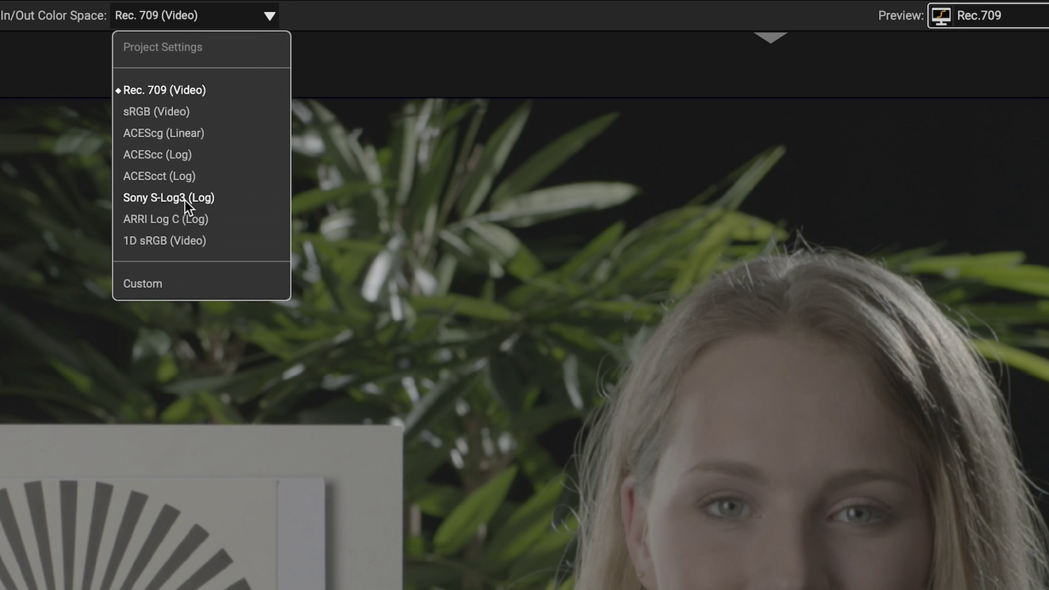
pyautogui.click(176, 218)
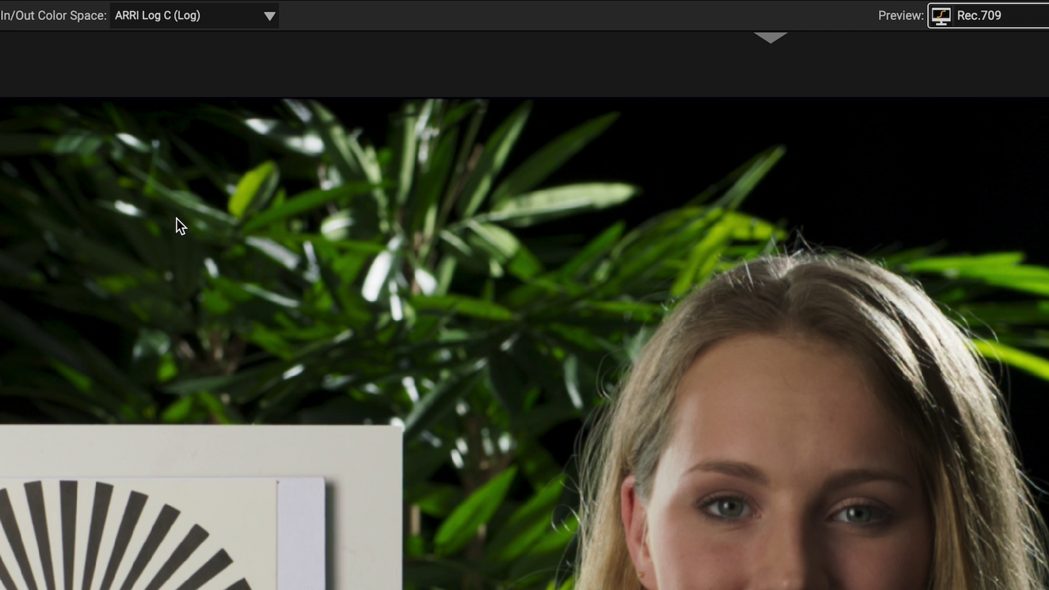
pyautogui.click(264, 21)
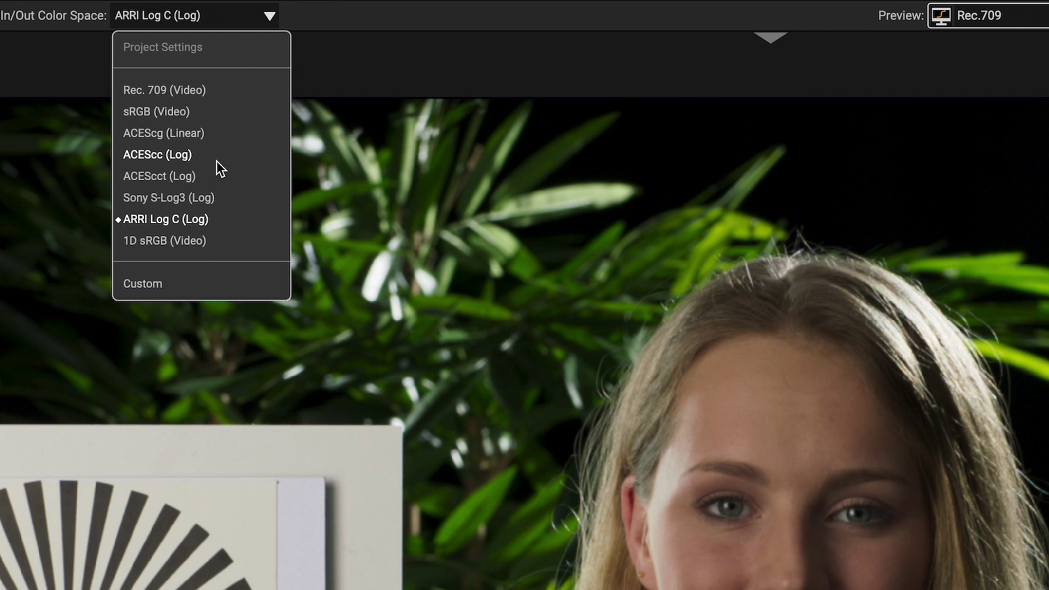
pyautogui.click(201, 281)
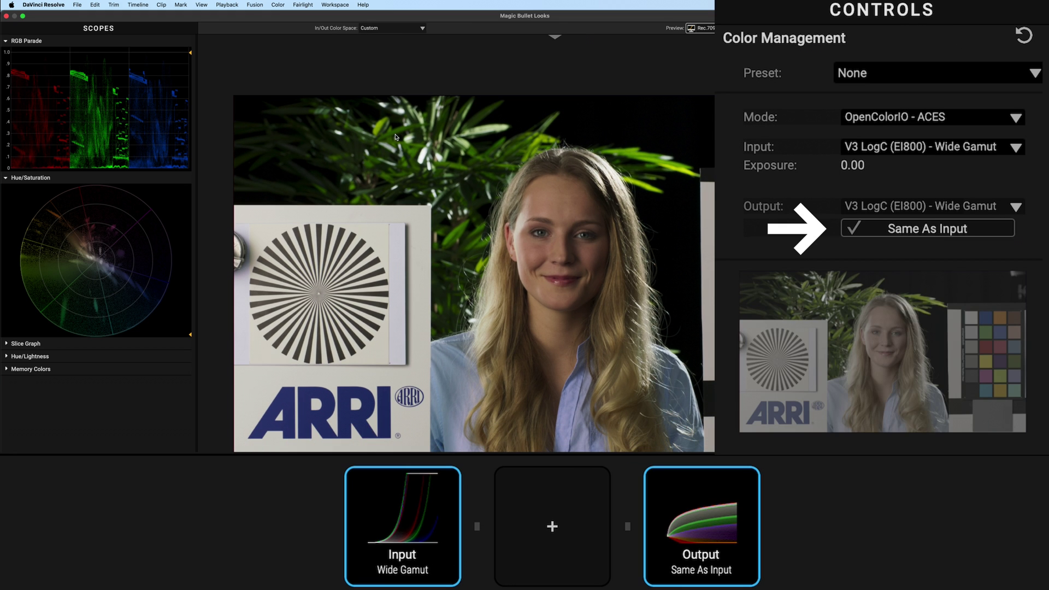
pyautogui.click(947, 228)
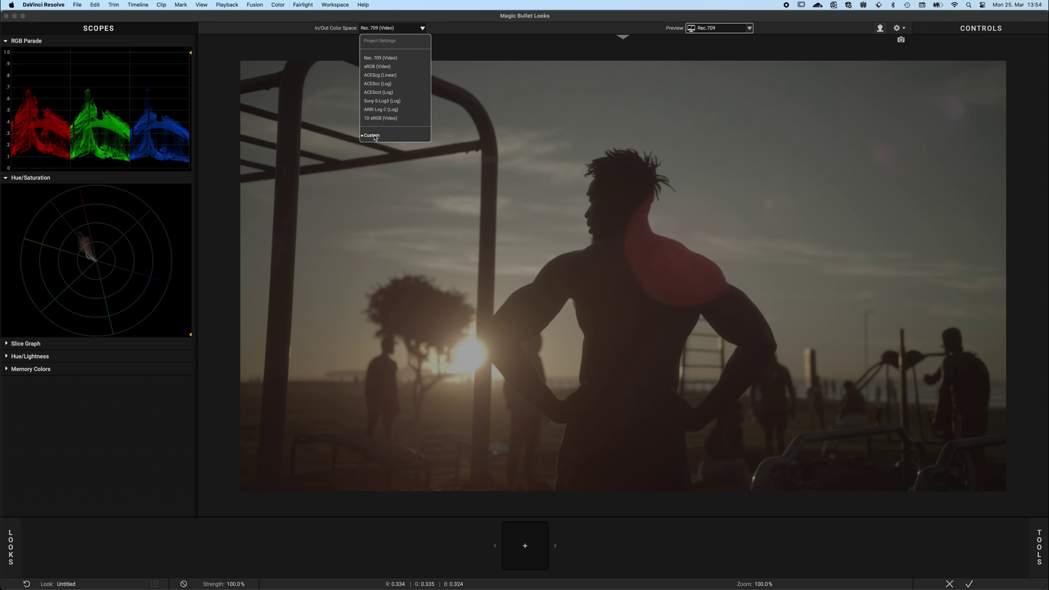
# Step: Set the silhouette clip to Custom, OpenColorIO - ACES mode, with a REDLog3G10 - REDWideGamutRGB input
pyautogui.click(142, 283)
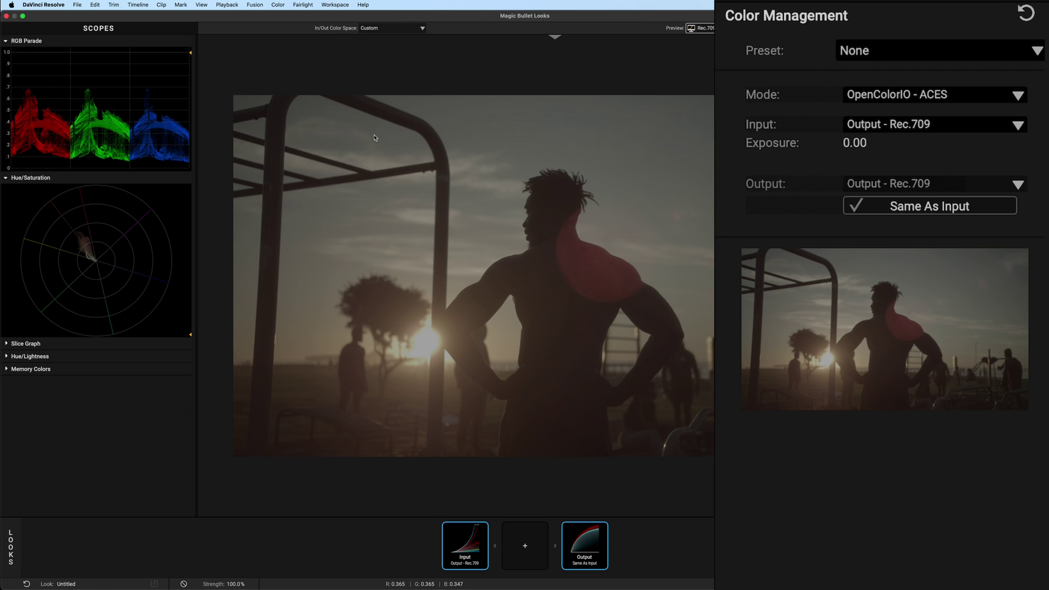
pyautogui.click(1018, 96)
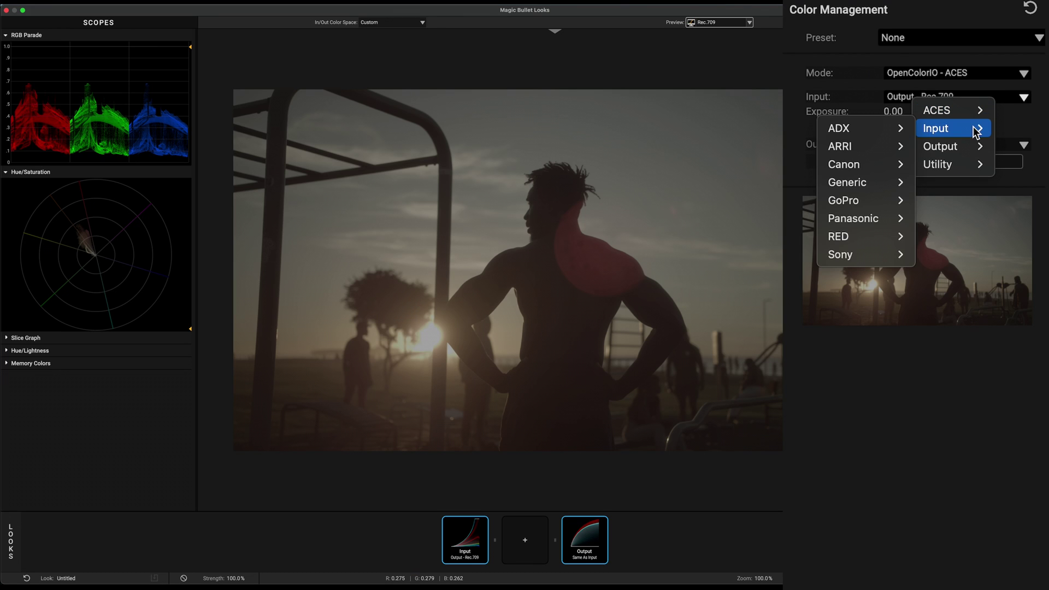
pyautogui.moveTo(873, 241)
pyautogui.click(744, 345)
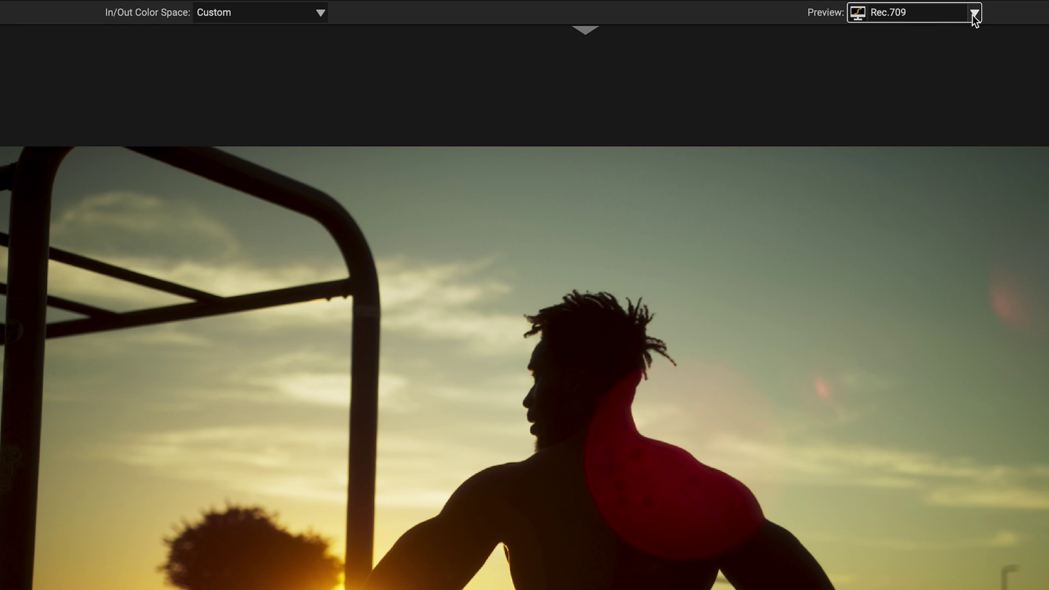
# Step: Compare the preview at None versus Rec.709, then uncheck Same As Input so the output is Rec.709
pyautogui.click(974, 14)
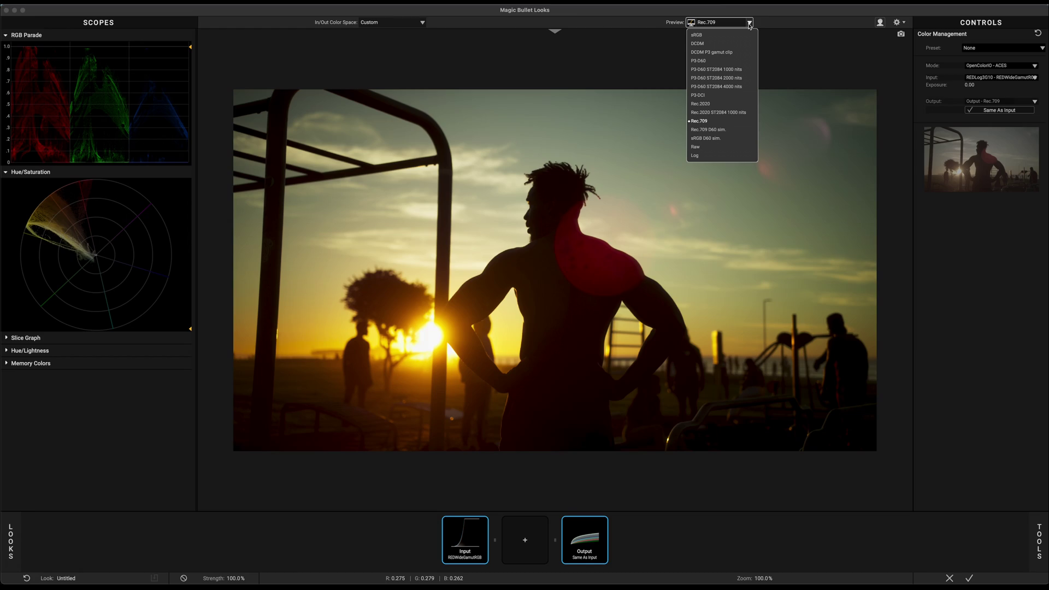
pyautogui.click(716, 27)
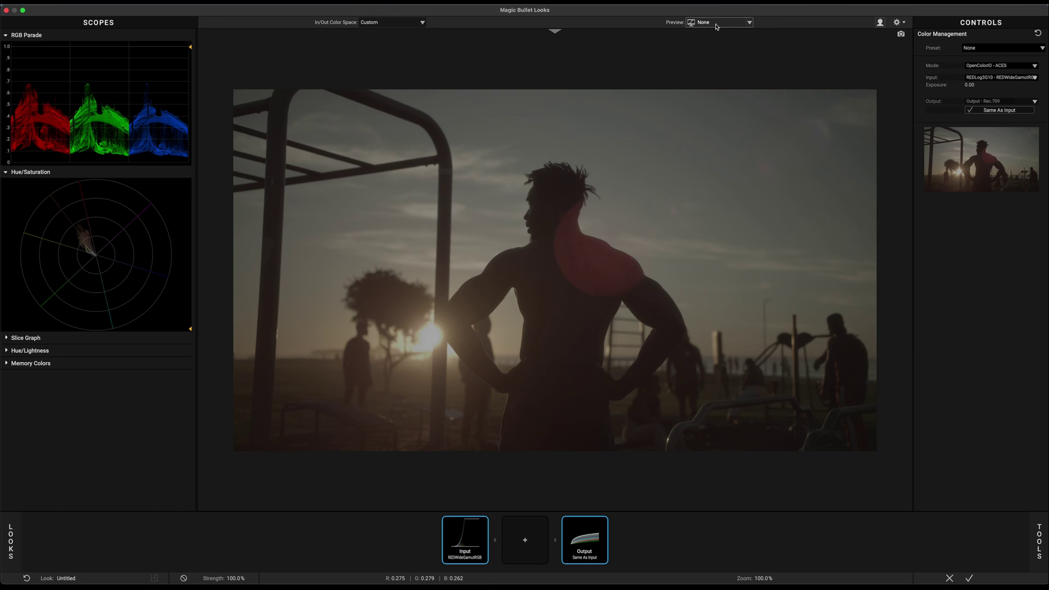
pyautogui.click(716, 26)
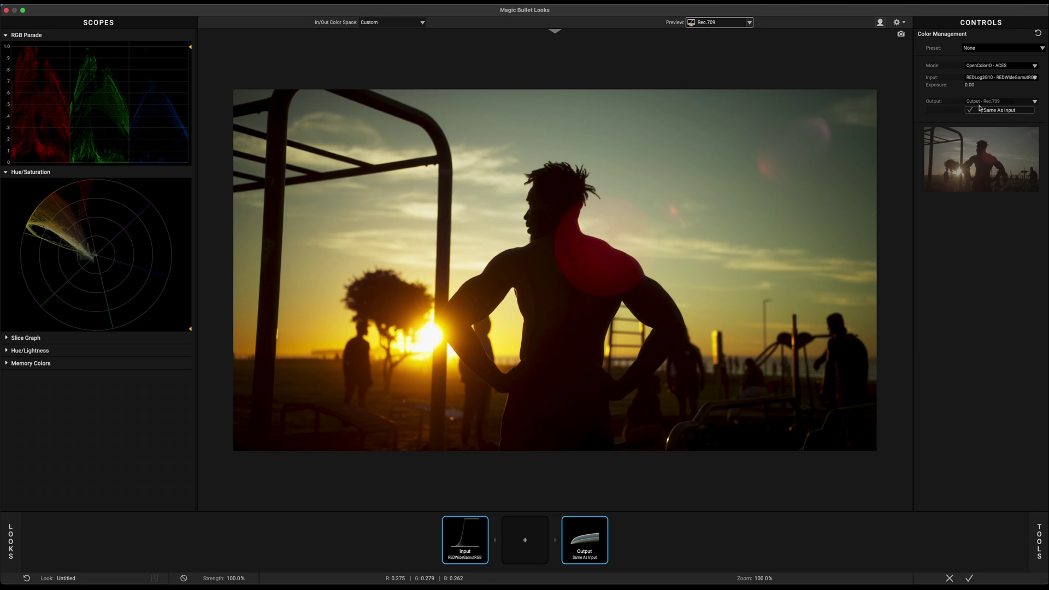
pyautogui.click(922, 187)
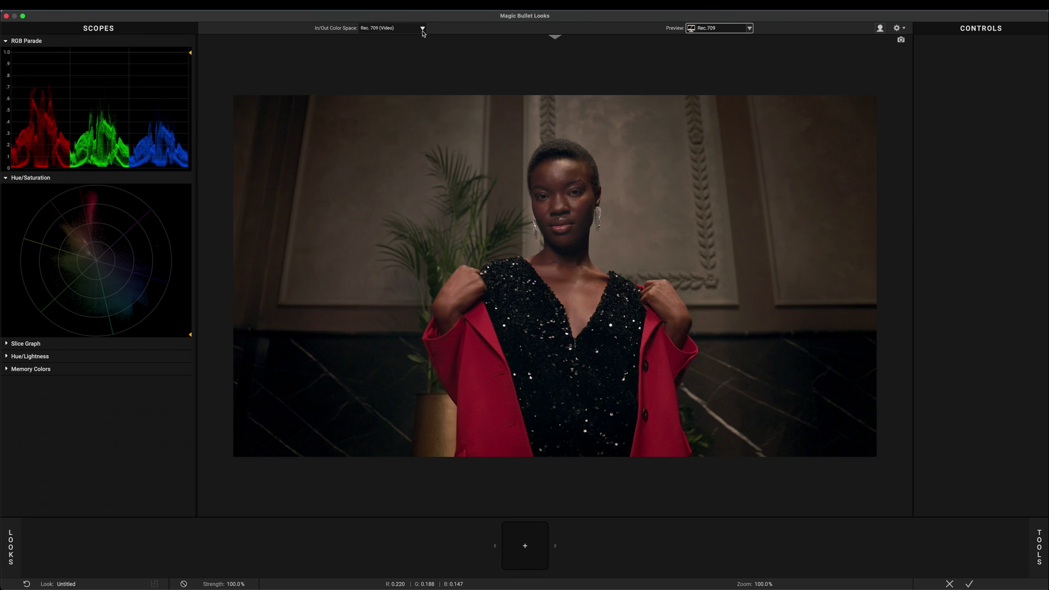
pyautogui.click(422, 23)
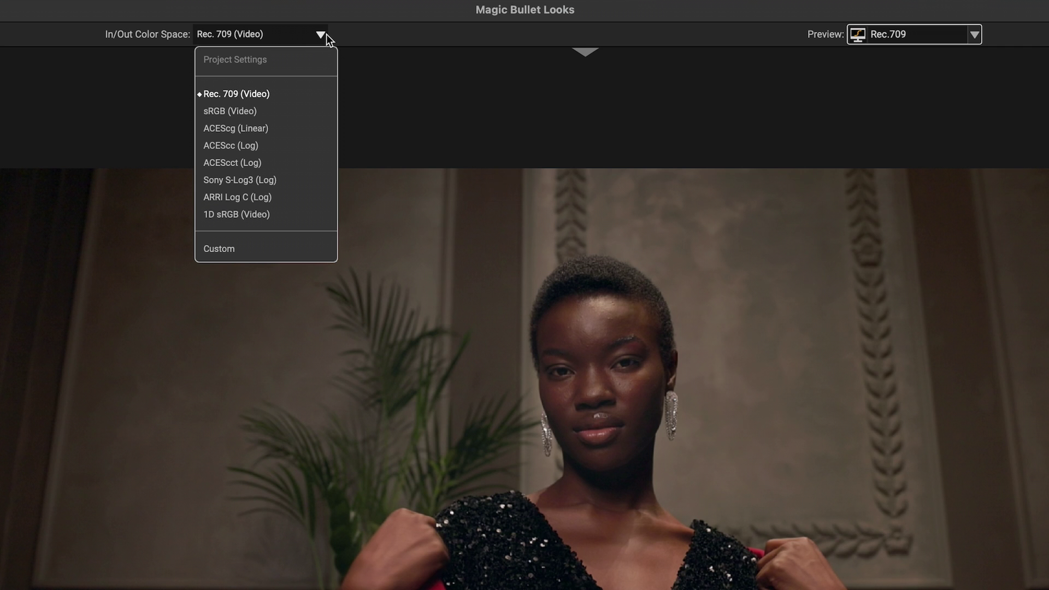
# Step: Keep Rec. 709 and set the Renoiser grain to the Modern Master preset, monochrome
pyautogui.click(347, 16)
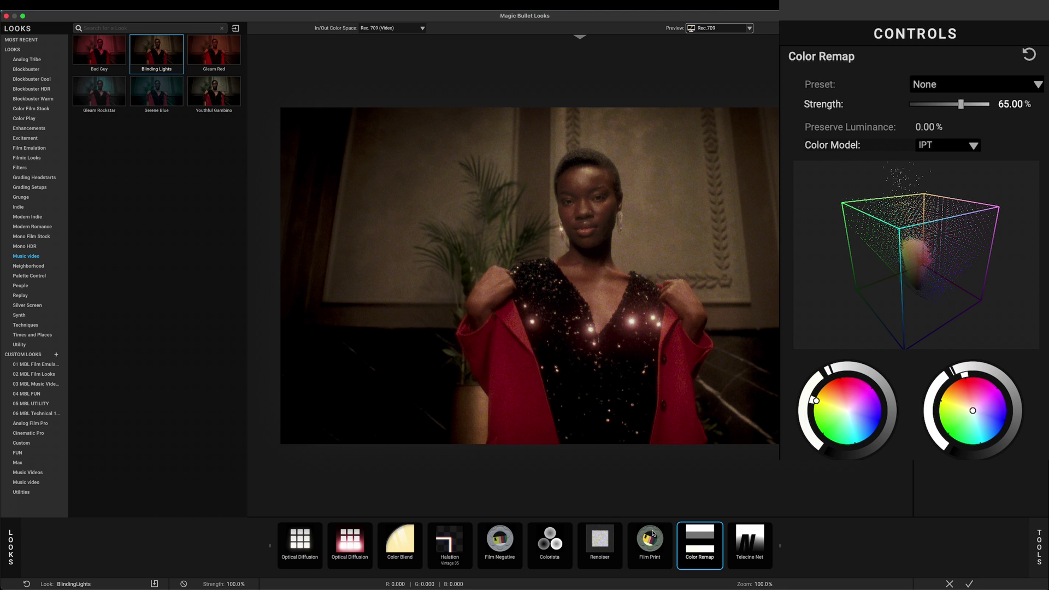
pyautogui.click(599, 545)
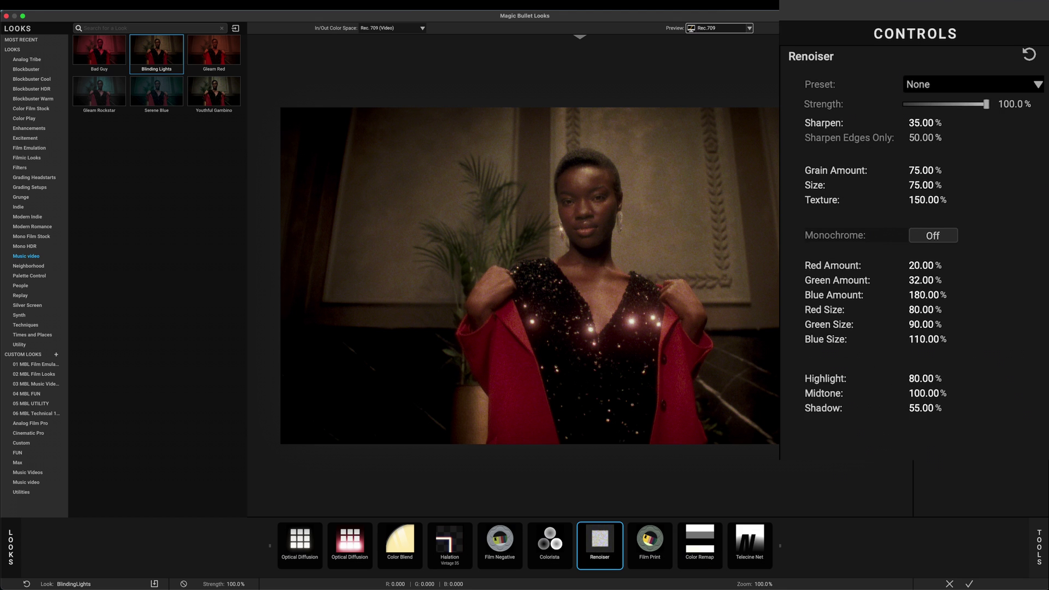
pyautogui.click(1000, 85)
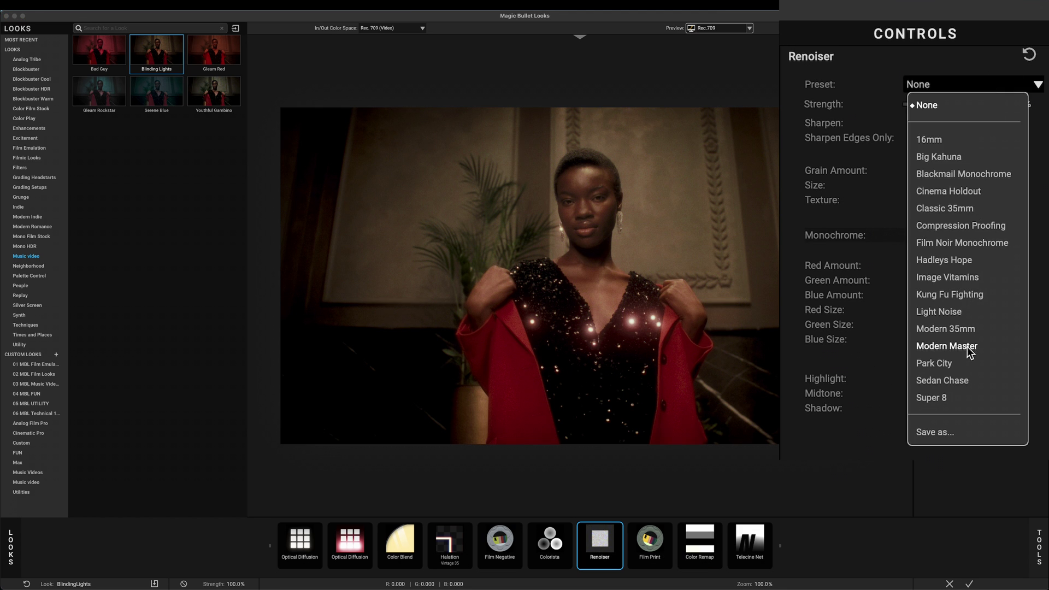
pyautogui.click(947, 346)
pyautogui.click(935, 238)
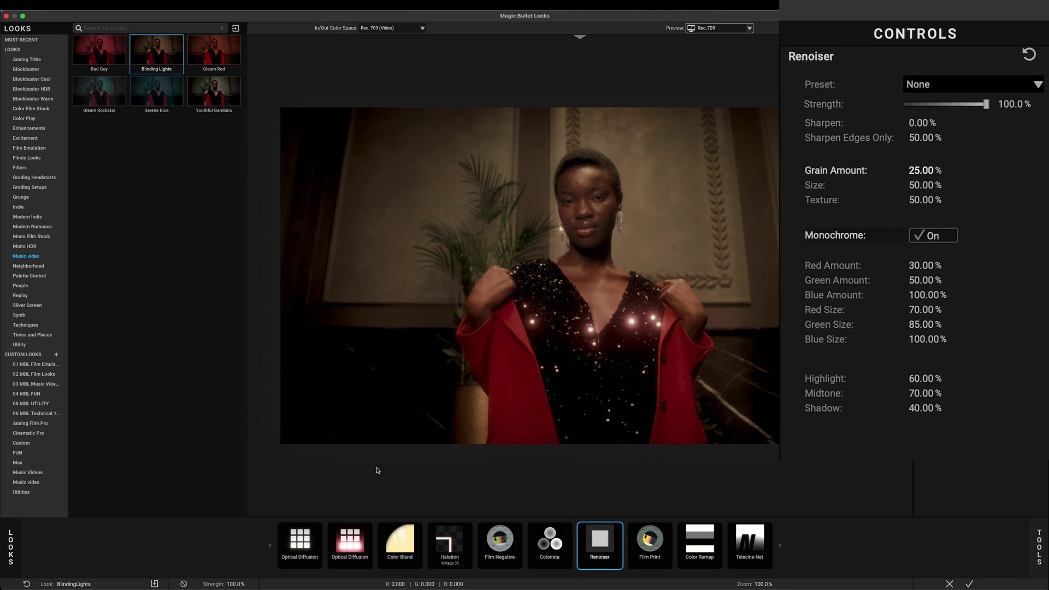
# Step: Delete the duplicate Optical Diffusion tool and re-enable Halation
pyautogui.click(350, 545)
pyautogui.press('Delete')
pyautogui.click(430, 543)
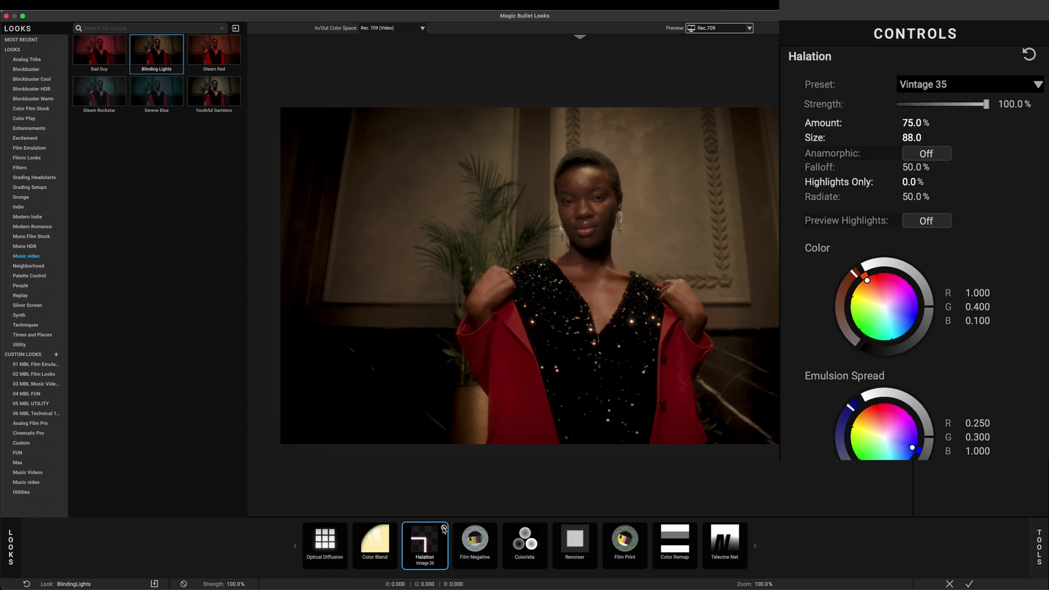
pyautogui.click(443, 528)
# Step: Toggle Color Blend off and on to compare, then review the Film Negative and Optical Diffusion settings
pyautogui.click(364, 536)
pyautogui.click(394, 528)
pyautogui.click(394, 528)
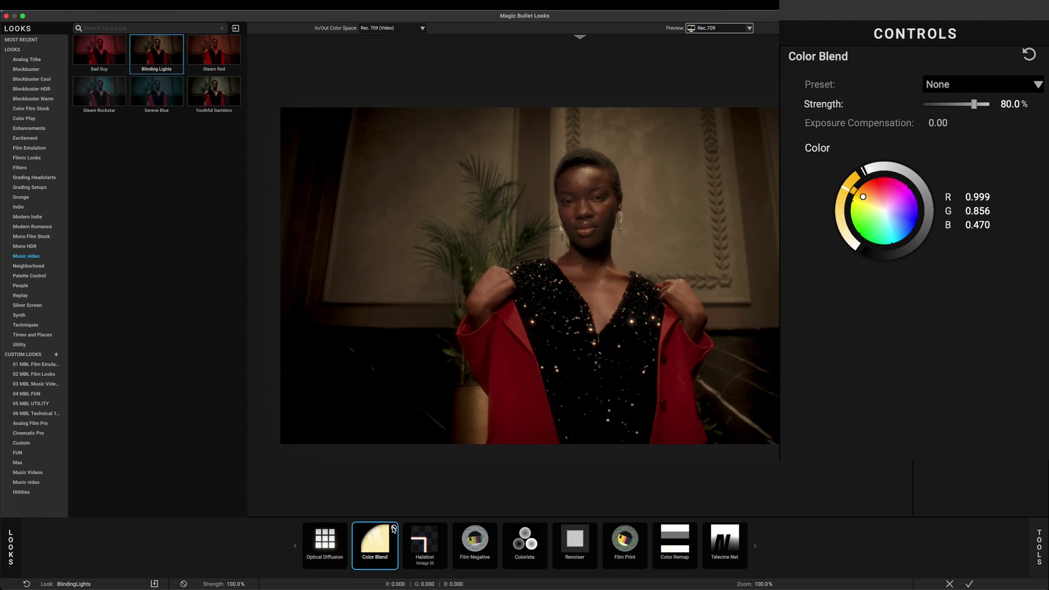
pyautogui.click(494, 533)
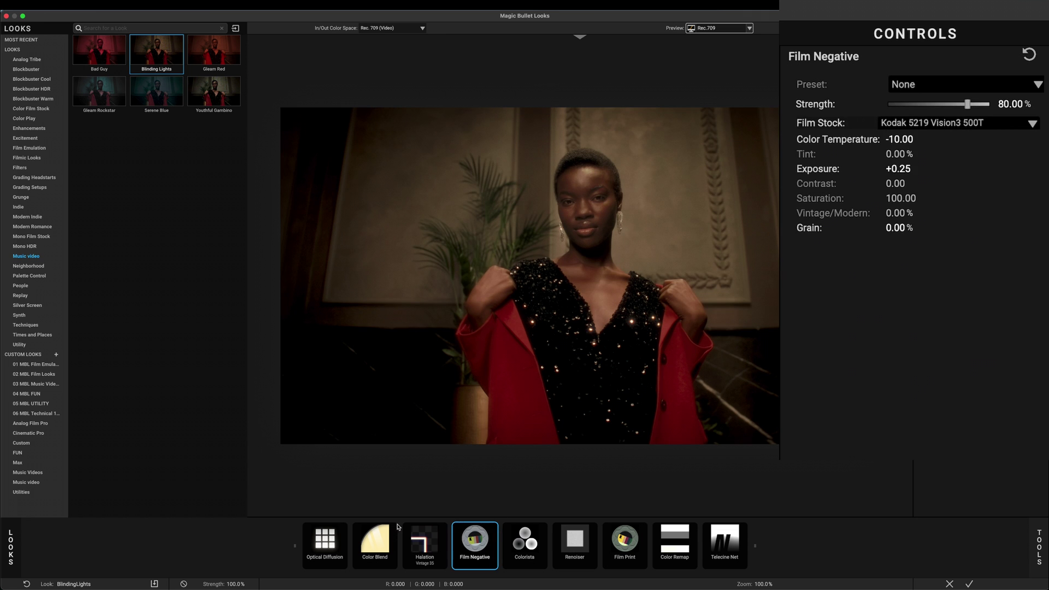
pyautogui.click(328, 540)
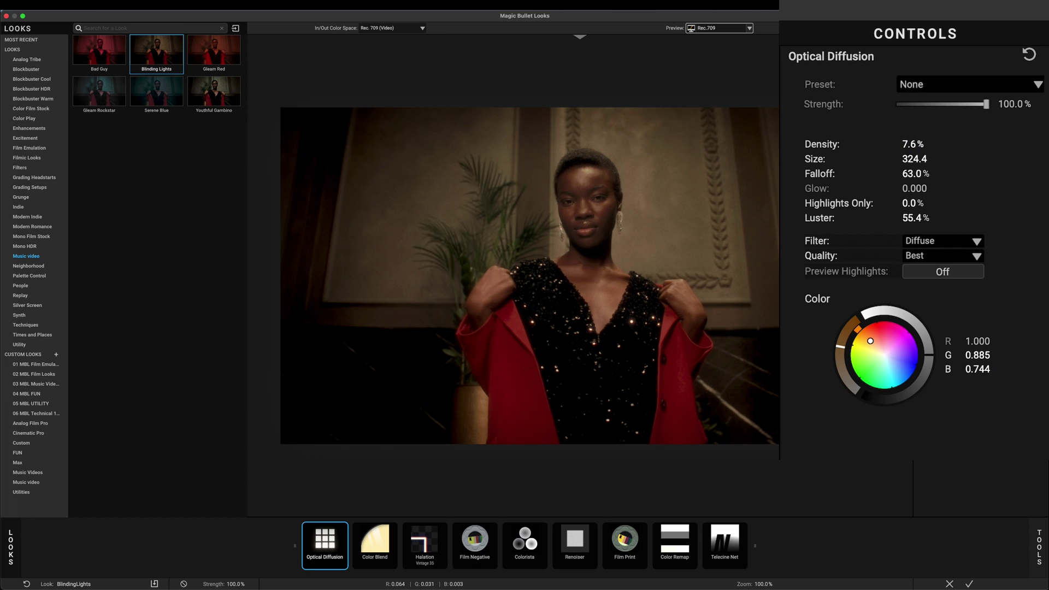